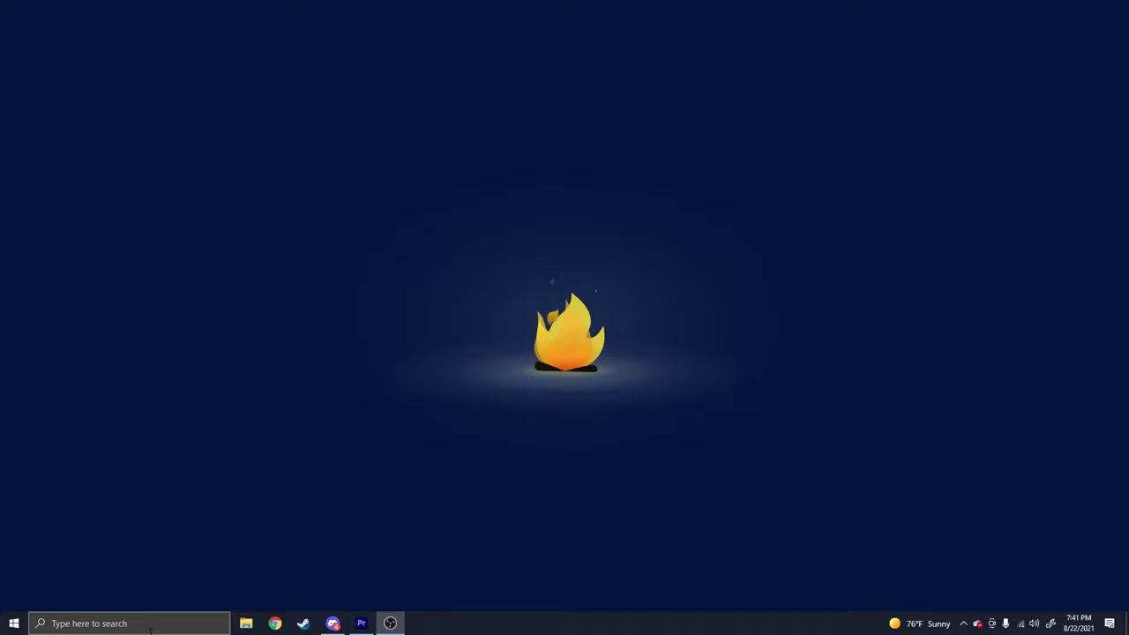
Search 'system' in Settings, open Advanced system settings, minimize Settings and center System Properties
click(103, 621)
text(syste)
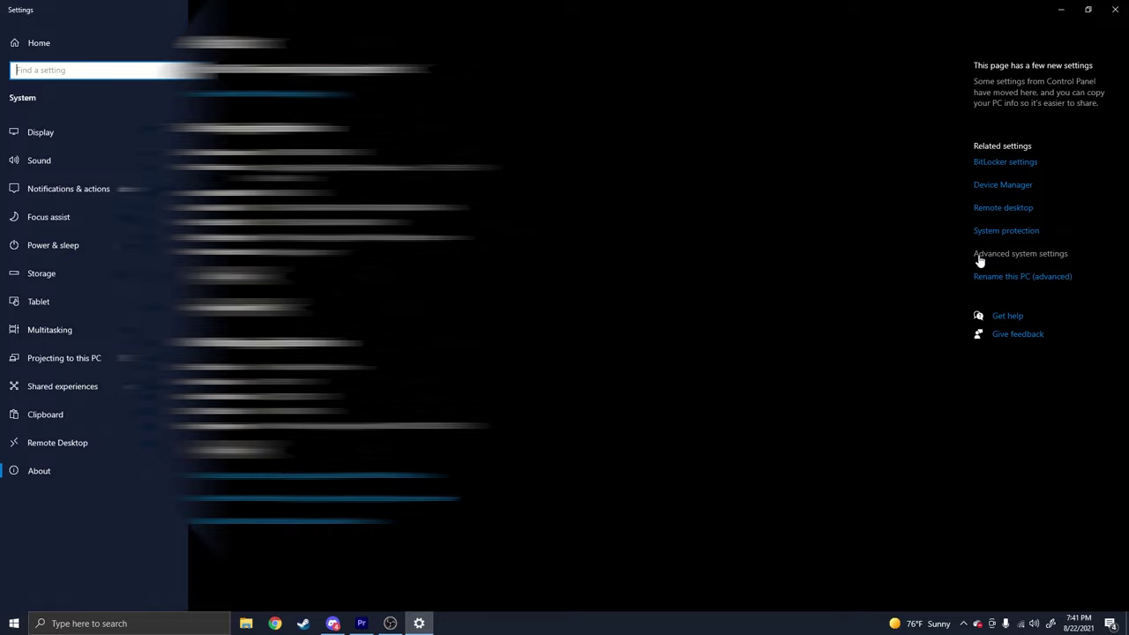
click(980, 259)
click(1057, 11)
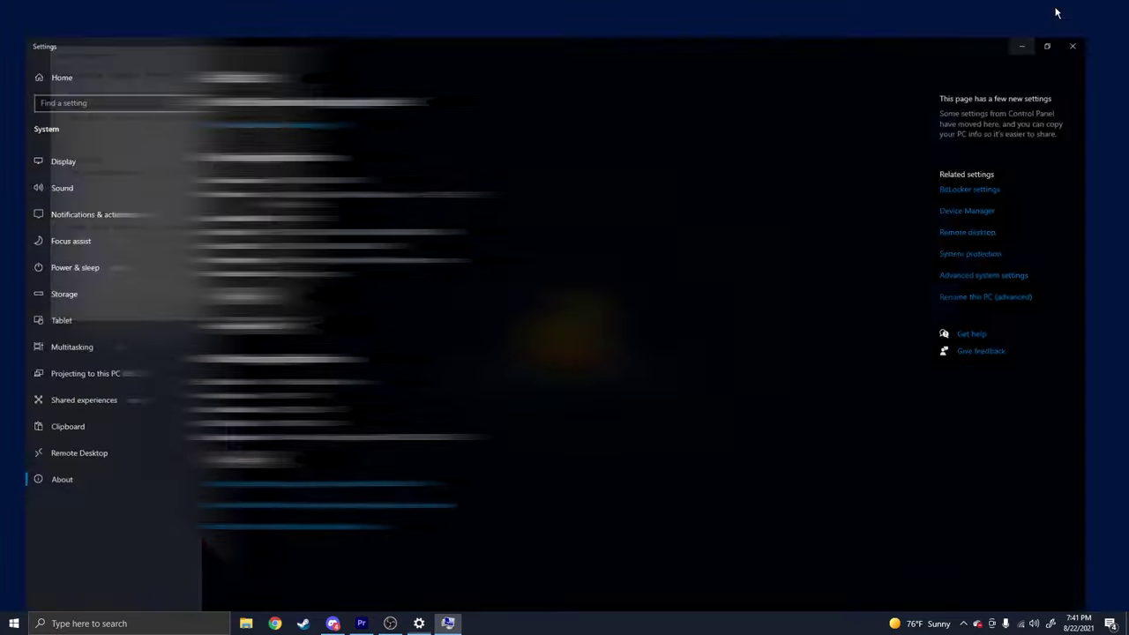
drag(156, 63, 462, 129)
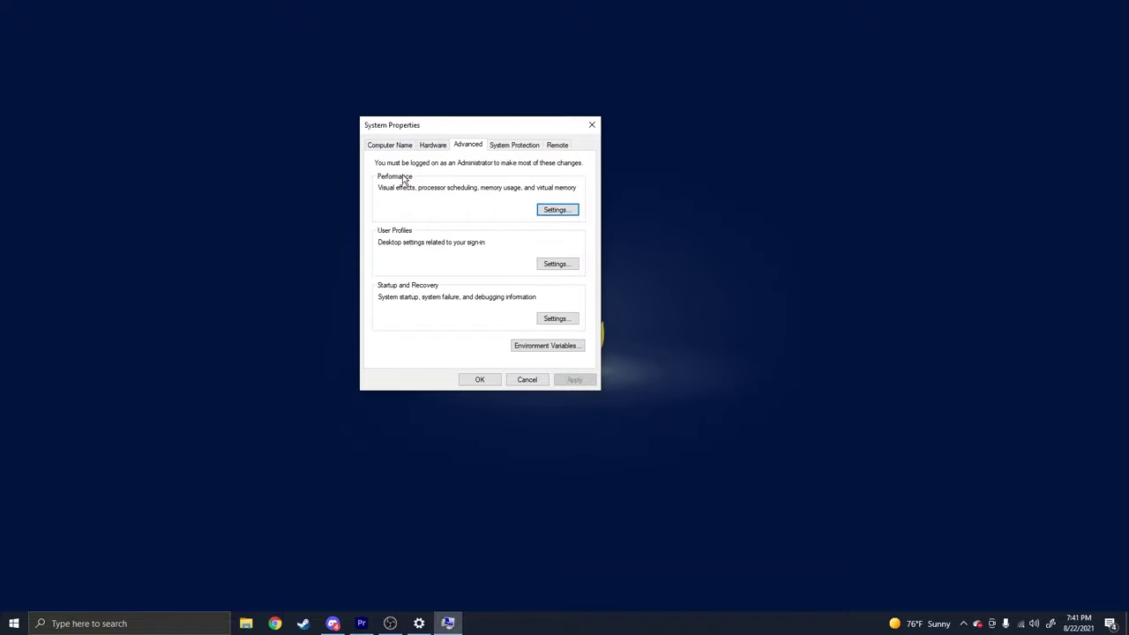
Open Performance Options' Advanced tab and its Virtual Memory dialog, arranging the windows side by side
click(557, 210)
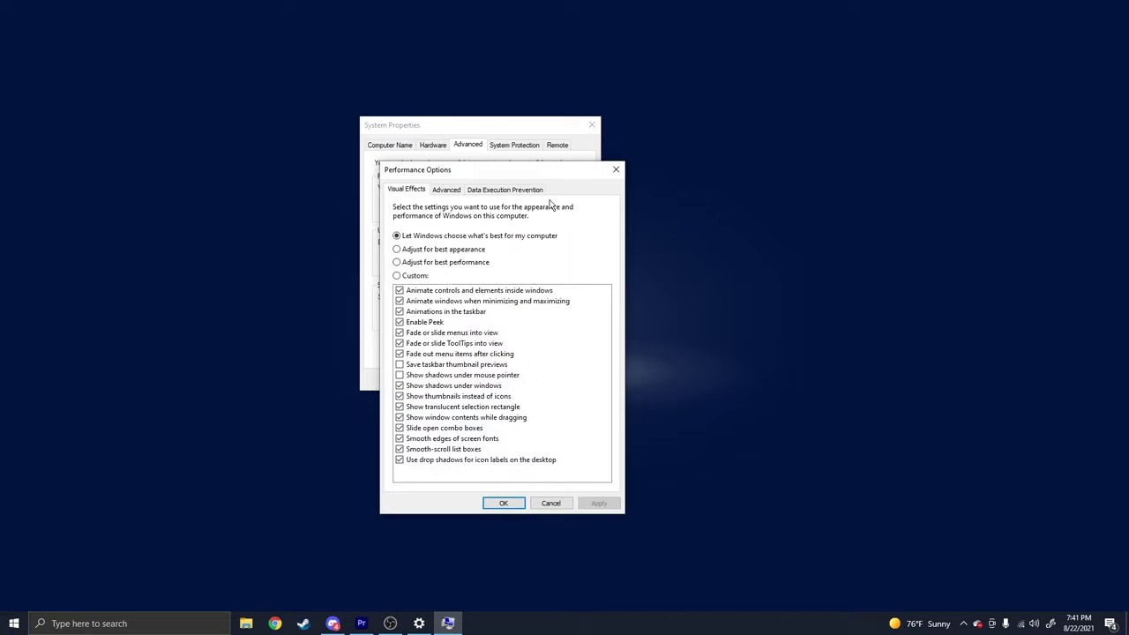
drag(487, 171, 707, 125)
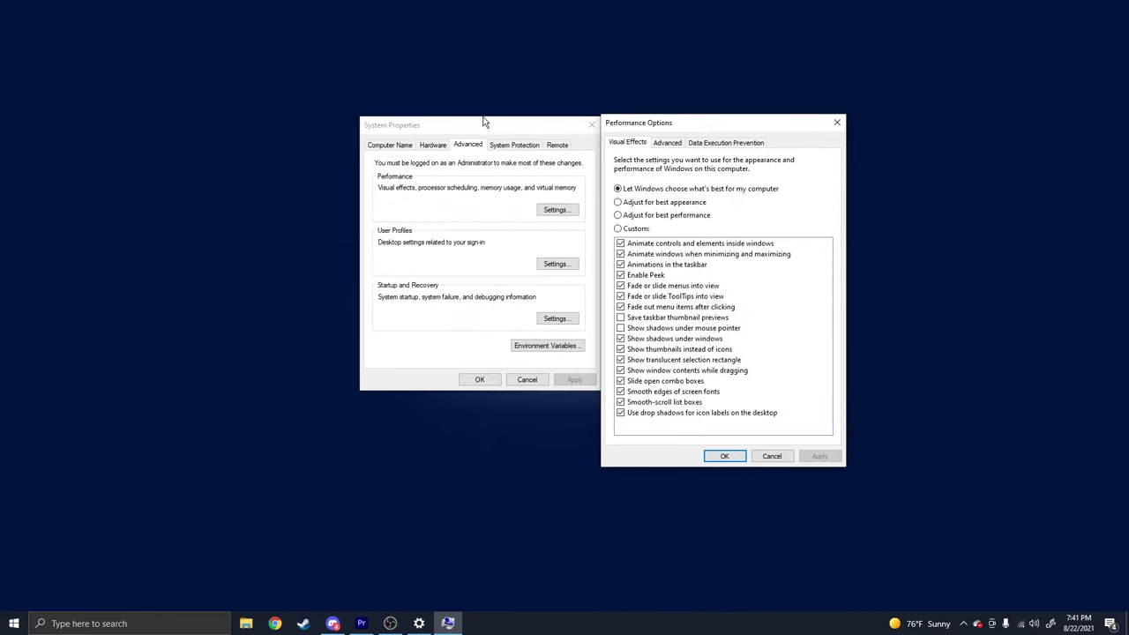
click(667, 146)
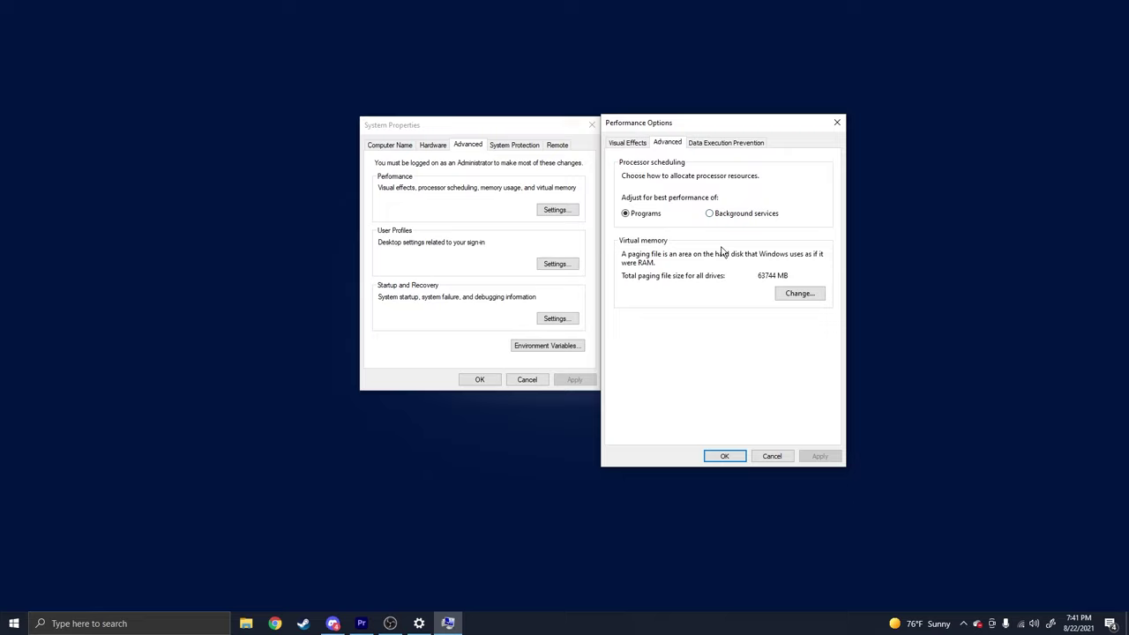
click(798, 293)
mouse_move(726, 164)
mouse_down()
mouse_move(523, 168)
mouse_move(212, 141)
mouse_move(230, 131)
mouse_up()
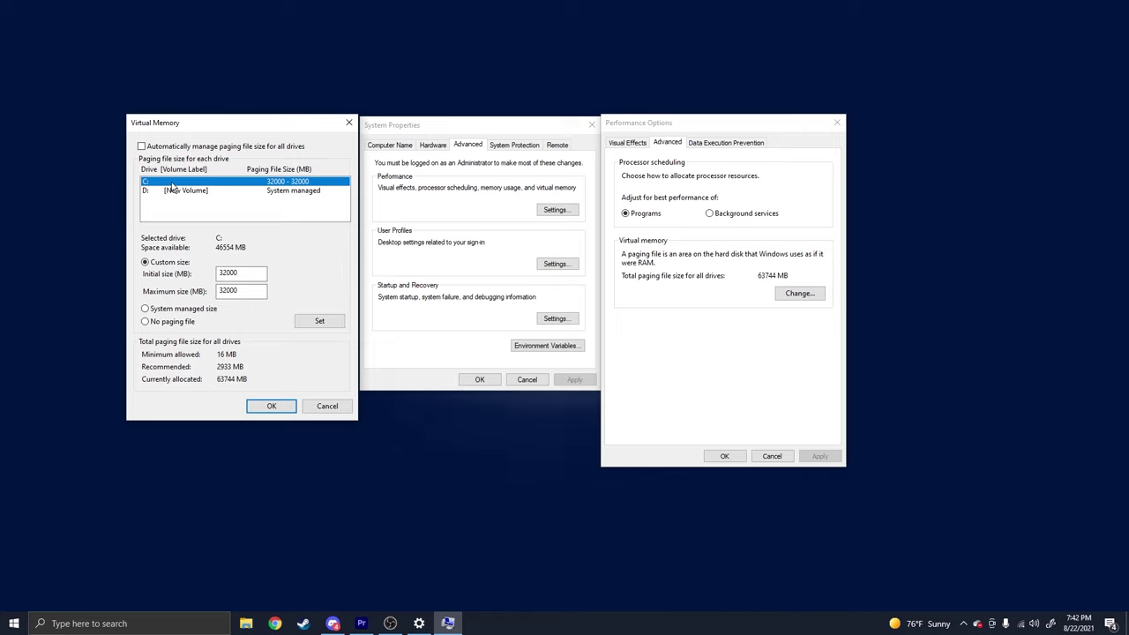
Check drive D:'s paging settings, clear drive C:'s initial and maximum sizes, and return to About
click(165, 183)
click(161, 192)
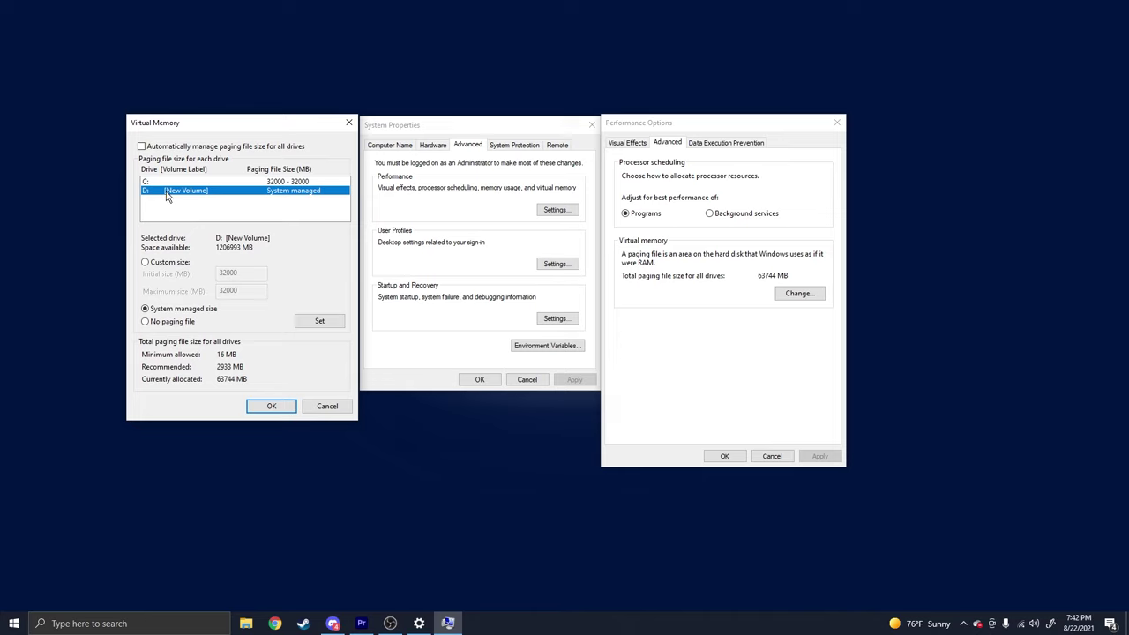
click(165, 182)
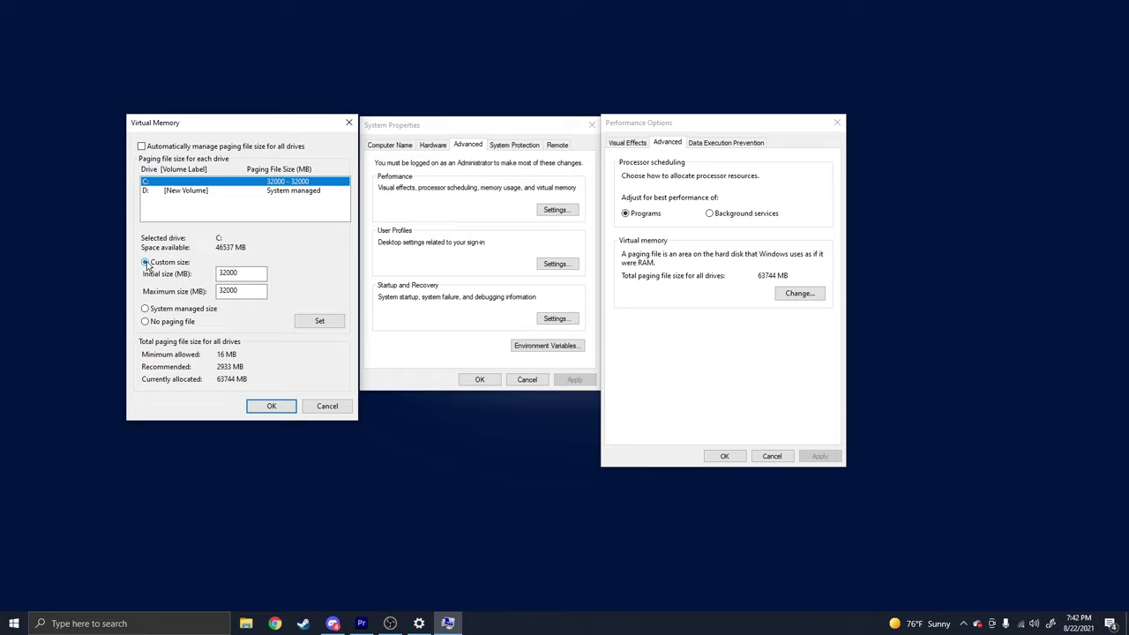
double_click(256, 275)
key(BackSpace)
key(Tab)
key(BackSpace)
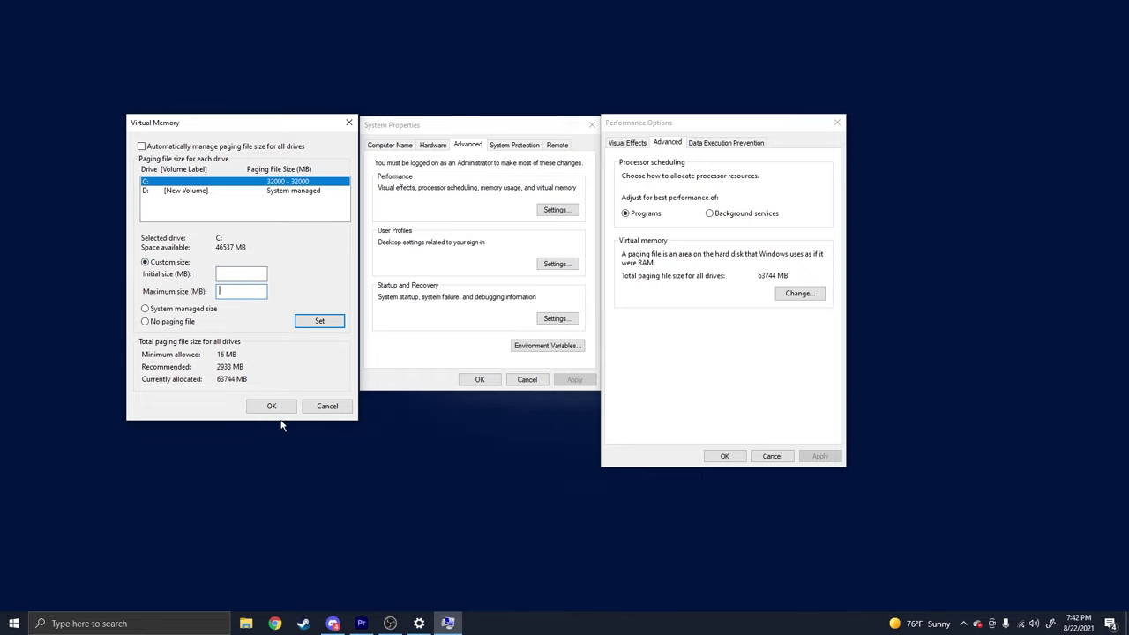
click(419, 623)
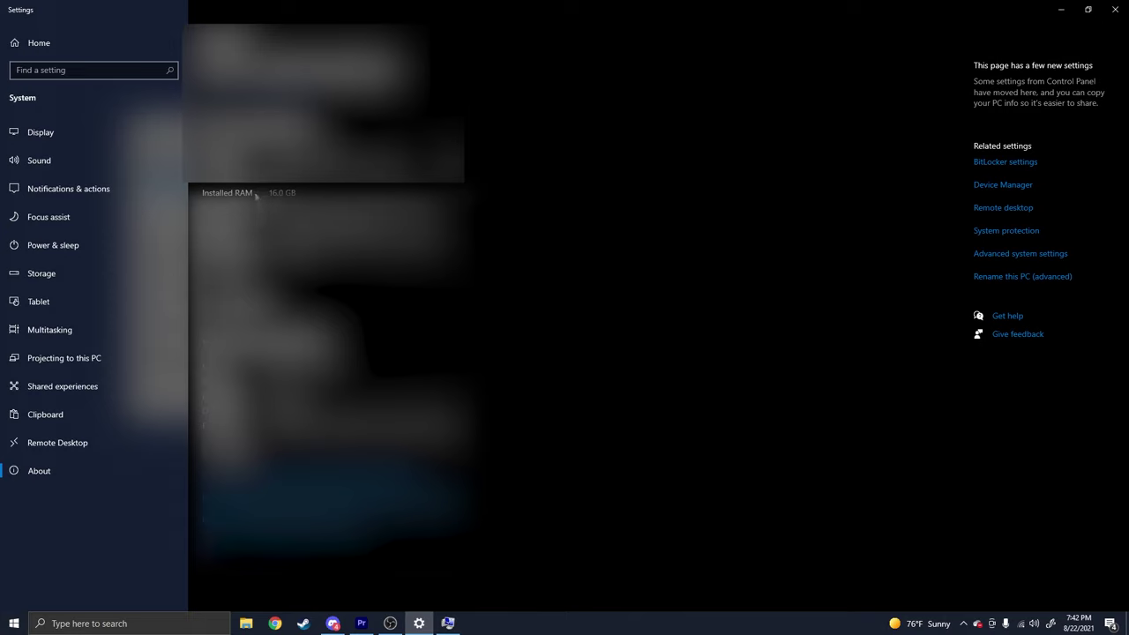
Highlight the 16.0 GB installed RAM, close Settings, and bring Virtual Memory forward
drag(269, 192, 296, 193)
click(284, 199)
click(1115, 9)
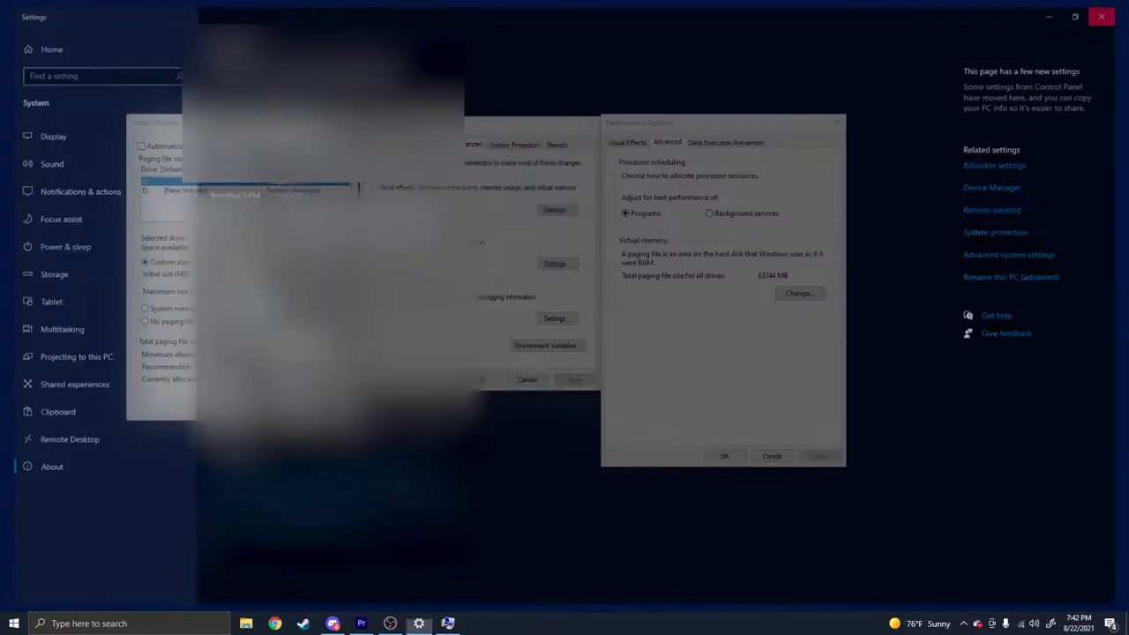
drag(180, 126, 172, 122)
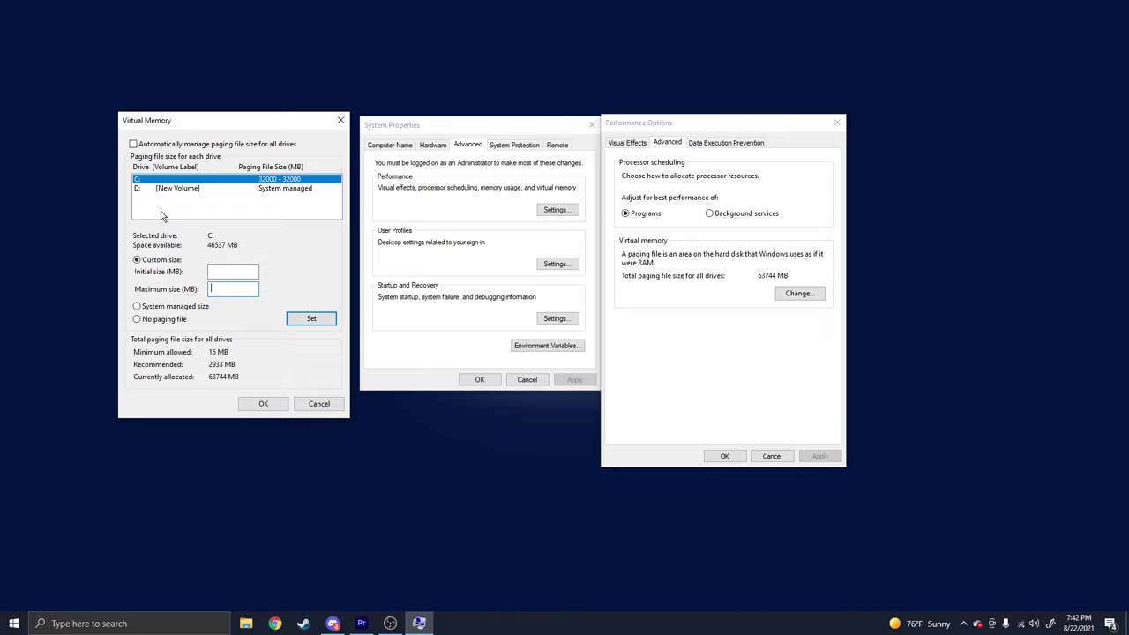
Enter 32000 MB as the initial size and copy it into the maximum size
click(232, 270)
text(32)
drag(232, 270, 173, 273)
key(ctrl+c)
click(240, 290)
key(ctrl+v)
Change drive C:'s initial and maximum sizes to 16000 MB
drag(225, 270, 163, 281)
text(16)
text(0)
drag(249, 289, 147, 302)
text(16)
text(000)
Change drive C:'s initial and maximum sizes to 8000 MB
double_click(222, 275)
key(BackSpace)
text(8)
text(0)
drag(248, 268, 184, 273)
key(ctrl+c)
key(Tab)
key(ctrl+v)
Re-enter 32000 MB for both the initial and maximum sizes of drive C:
double_click(221, 271)
text(3200)
key(Tab)
text(32000)
Apply the 32000 MB size to drive C: and confirm Virtual Memory and Performance Options
click(315, 322)
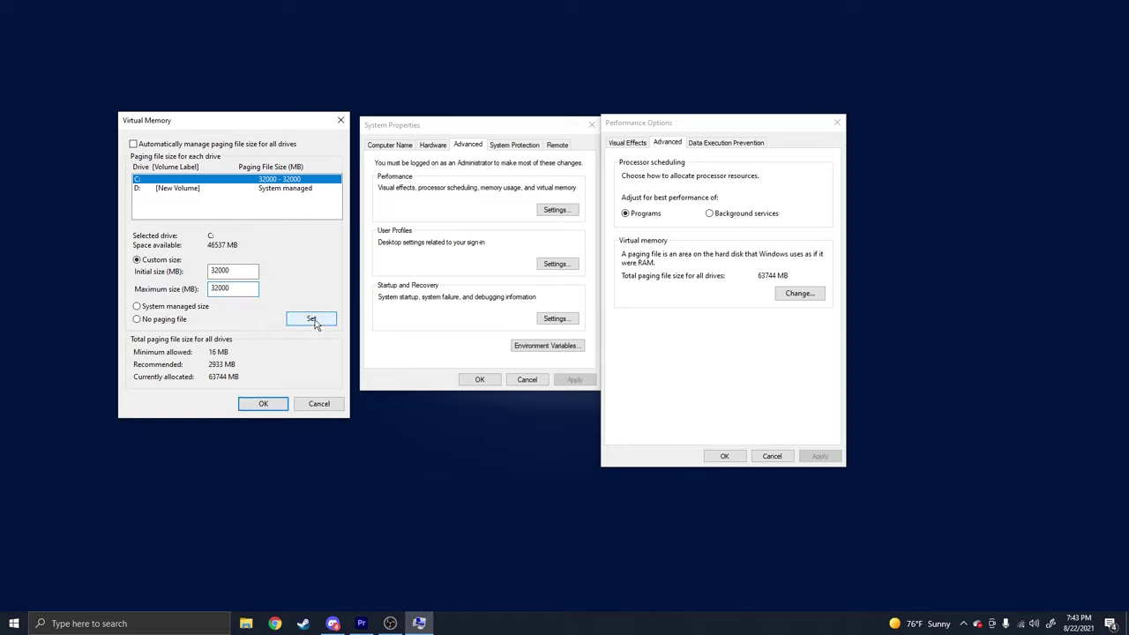
click(267, 406)
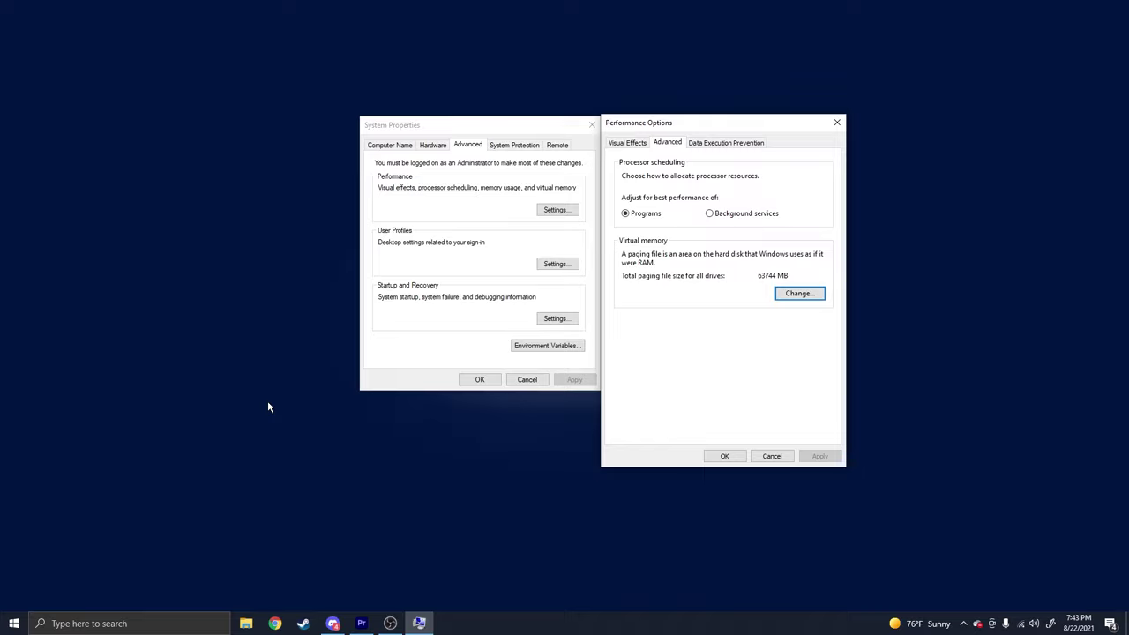
click(729, 458)
click(479, 379)
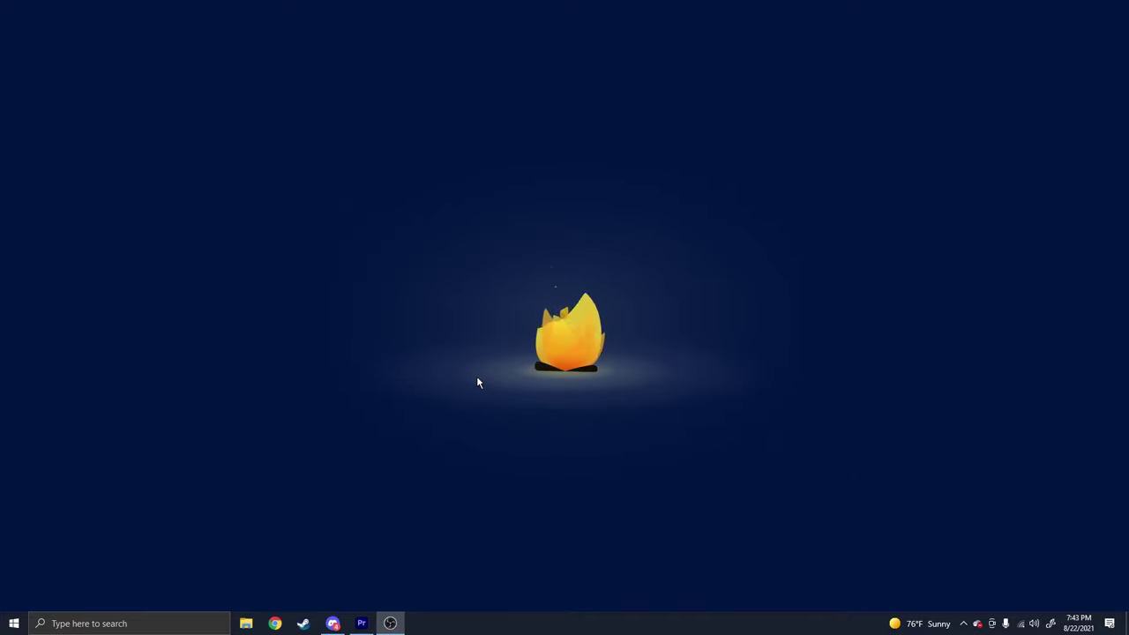